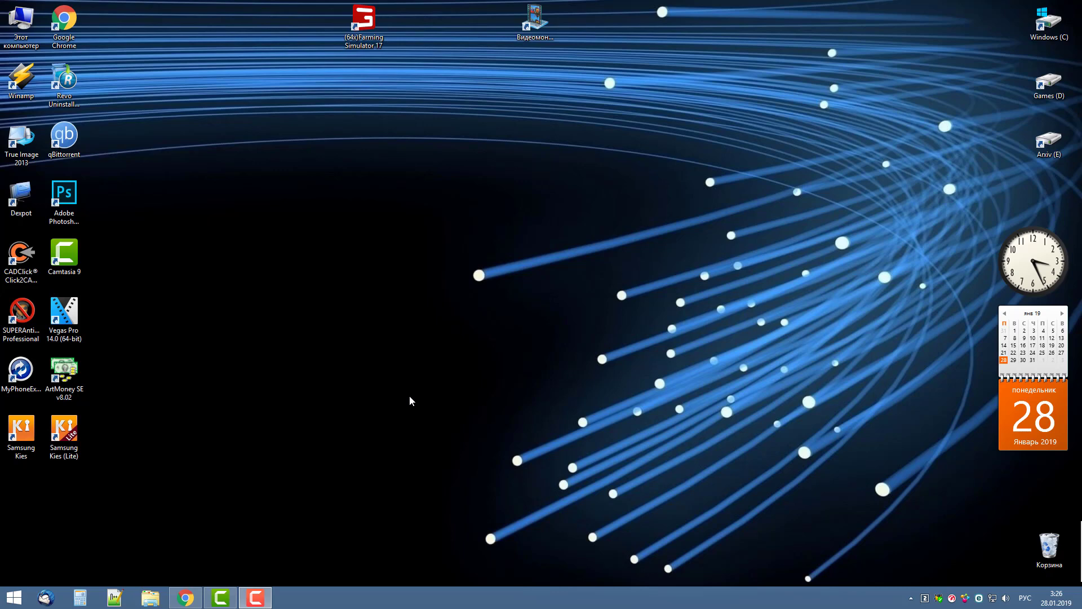
# Step: Switch to Chrome, look over the search results and article on a computer turning on by itself after shutdown, and close the browser
pyautogui.click(186, 598)
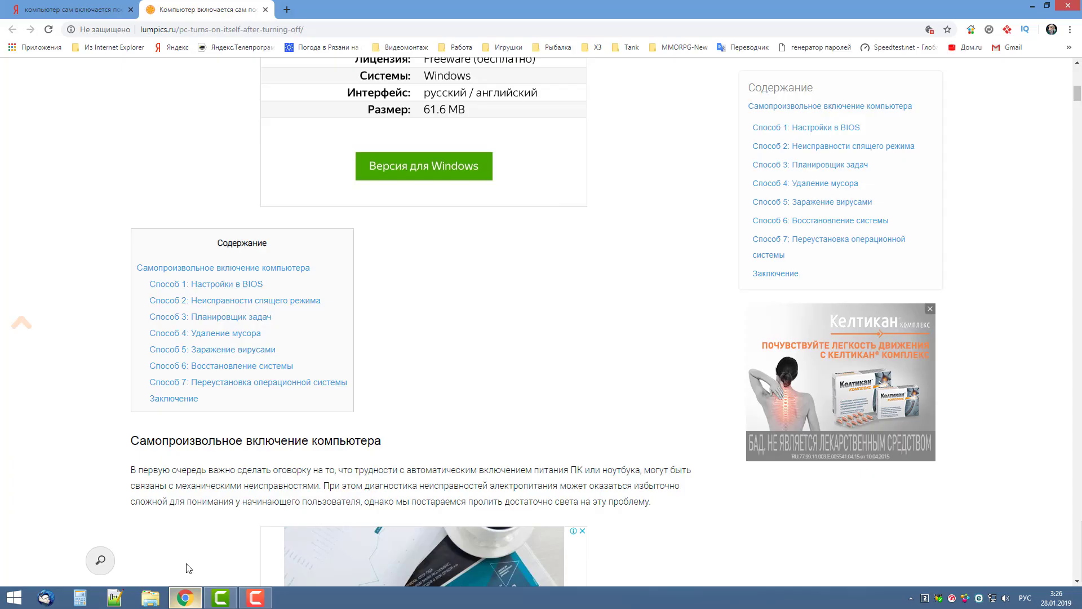
pyautogui.click(79, 10)
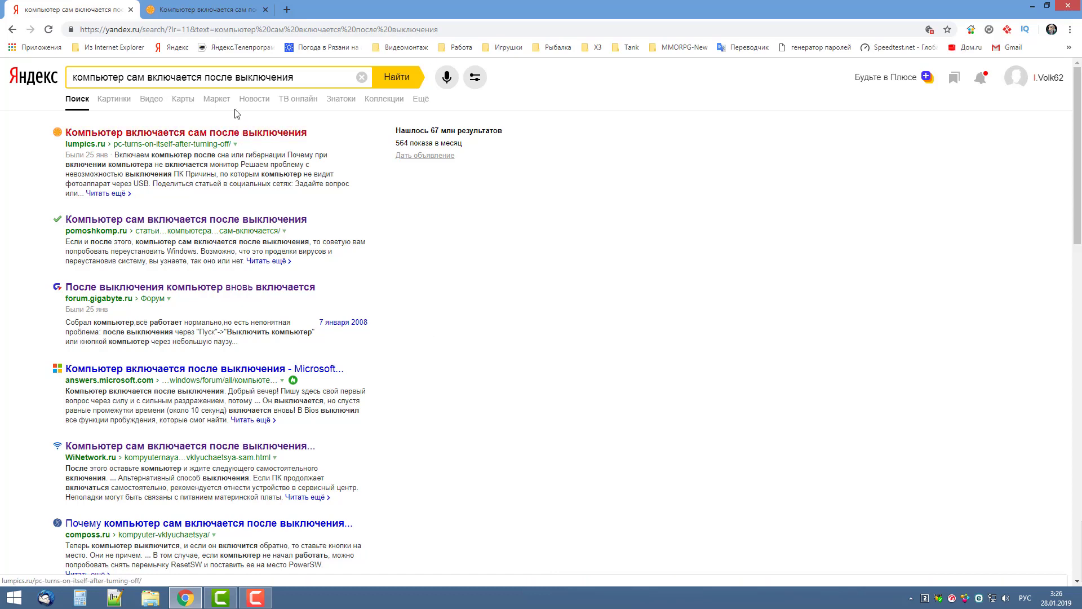
pyautogui.click(207, 17)
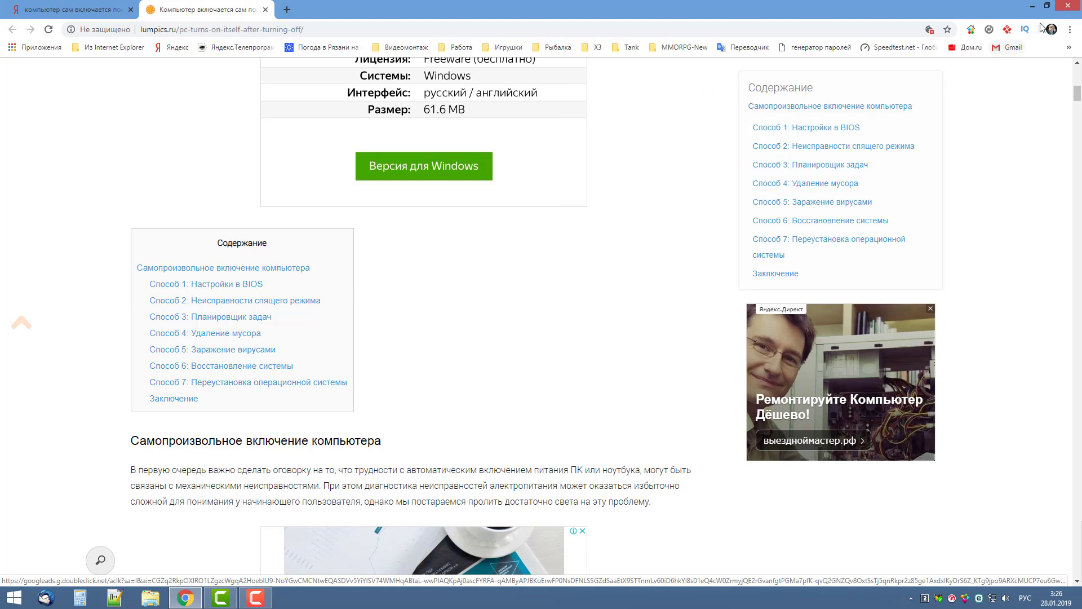
pyautogui.click(1068, 8)
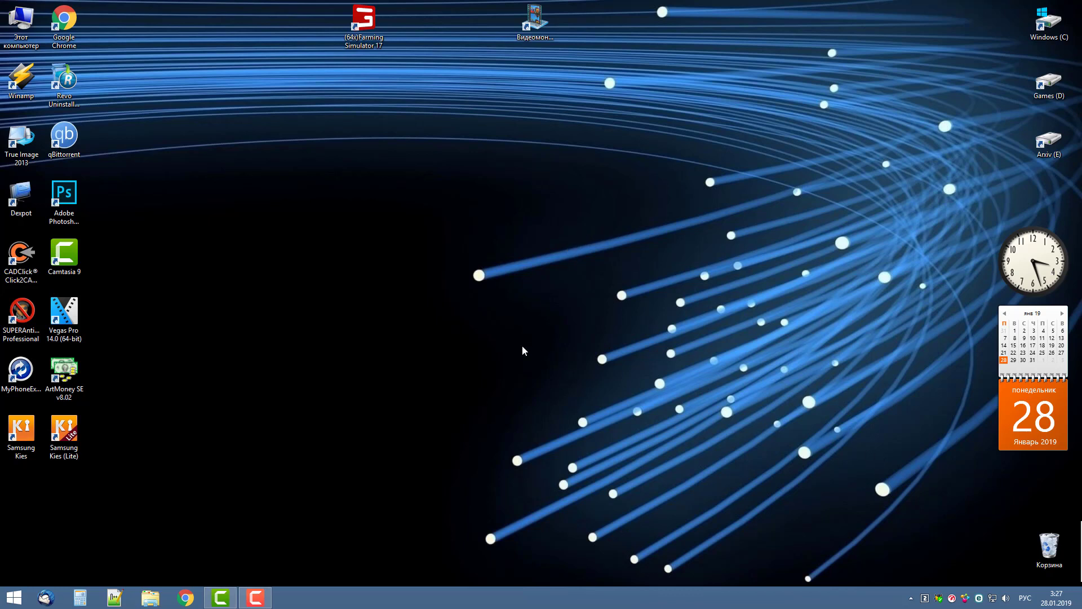
# Step: Open the properties of the Ethernet connection from the network adapter settings in the Network and Sharing Center
pyautogui.rightClick(992, 600)
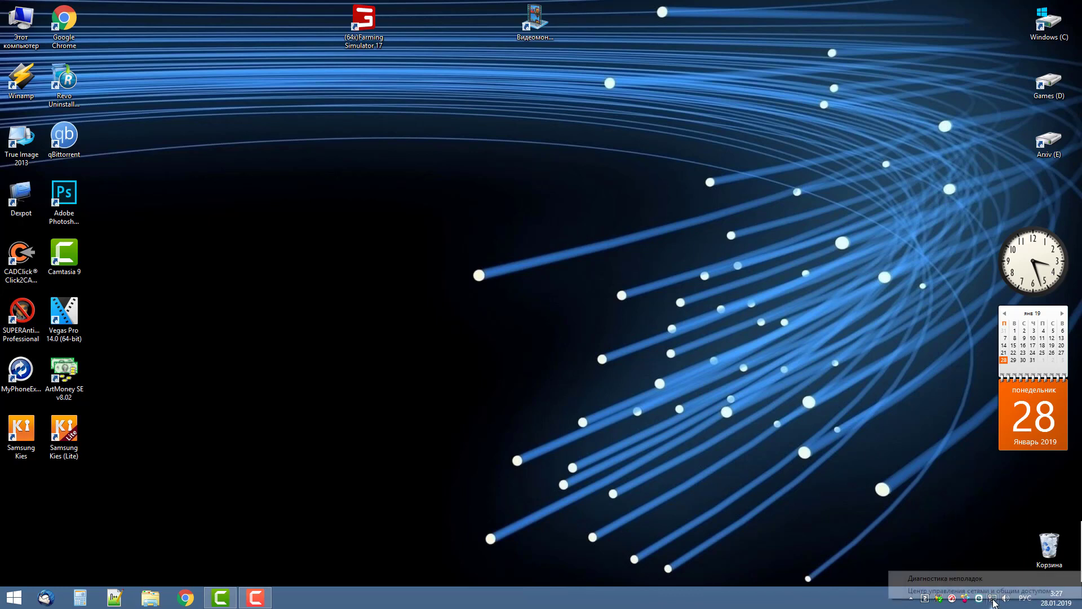
pyautogui.click(994, 592)
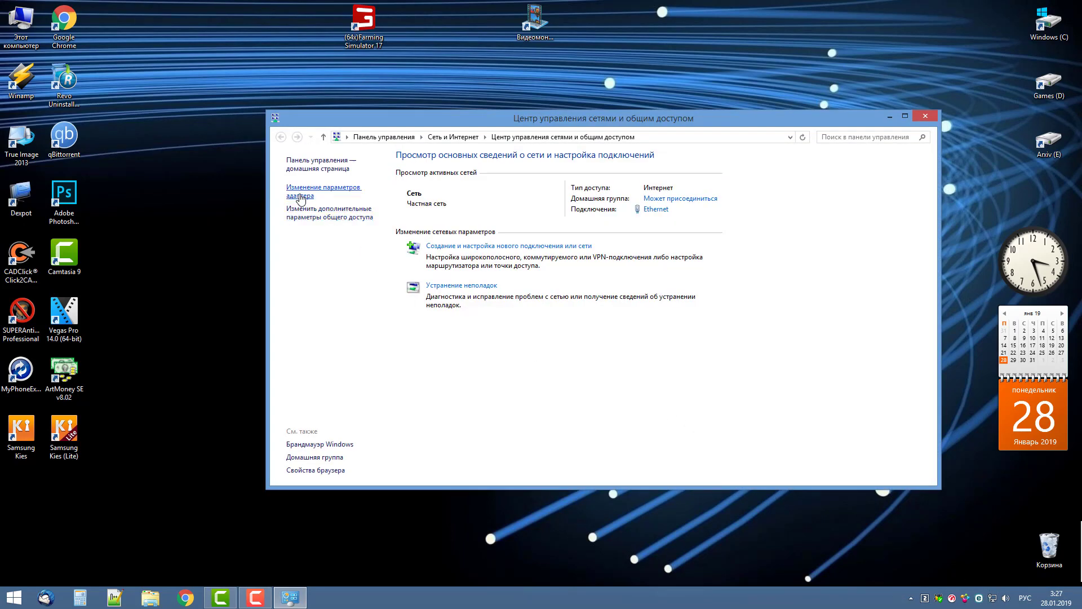
pyautogui.click(300, 196)
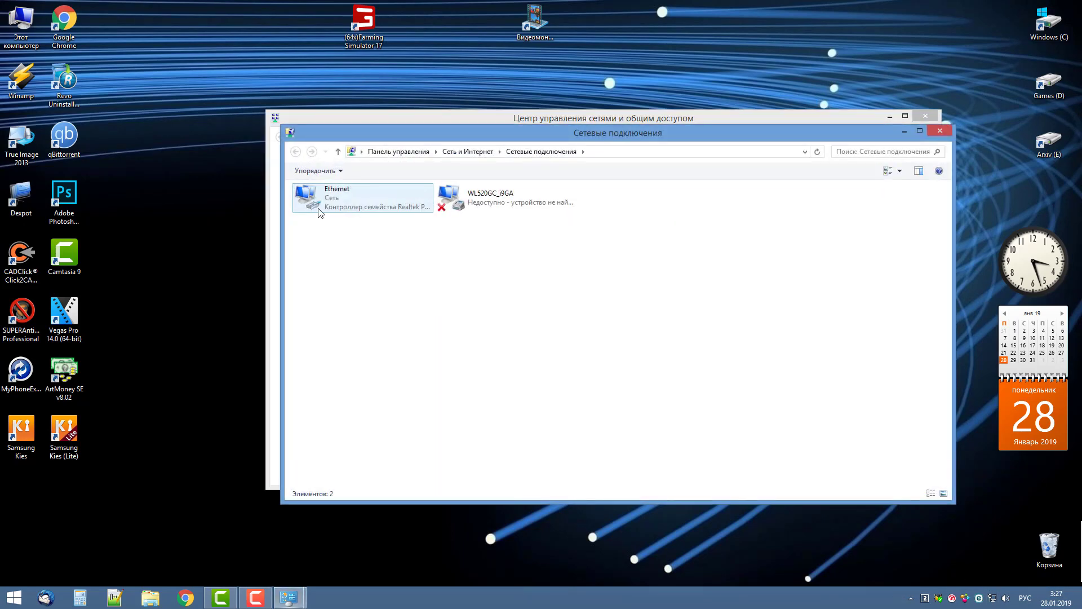
pyautogui.click(352, 203)
pyautogui.rightClick(352, 202)
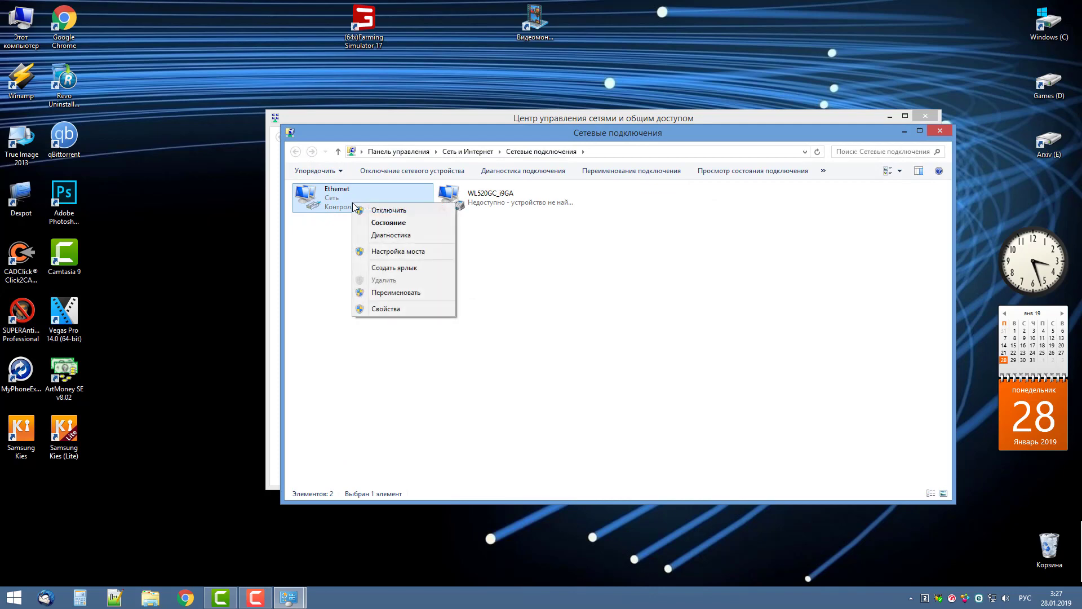
pyautogui.click(386, 308)
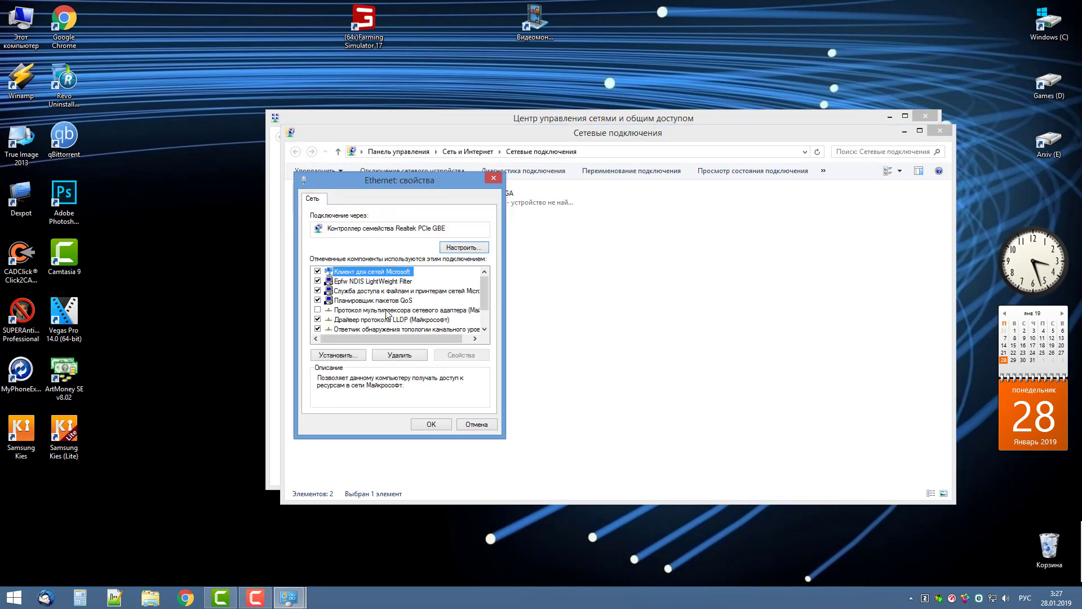
# Step: View the advanced properties of the Ethernet connection's Realtek PCIe GBE adapter, cancel without changes, and close the network windows
pyautogui.click(452, 252)
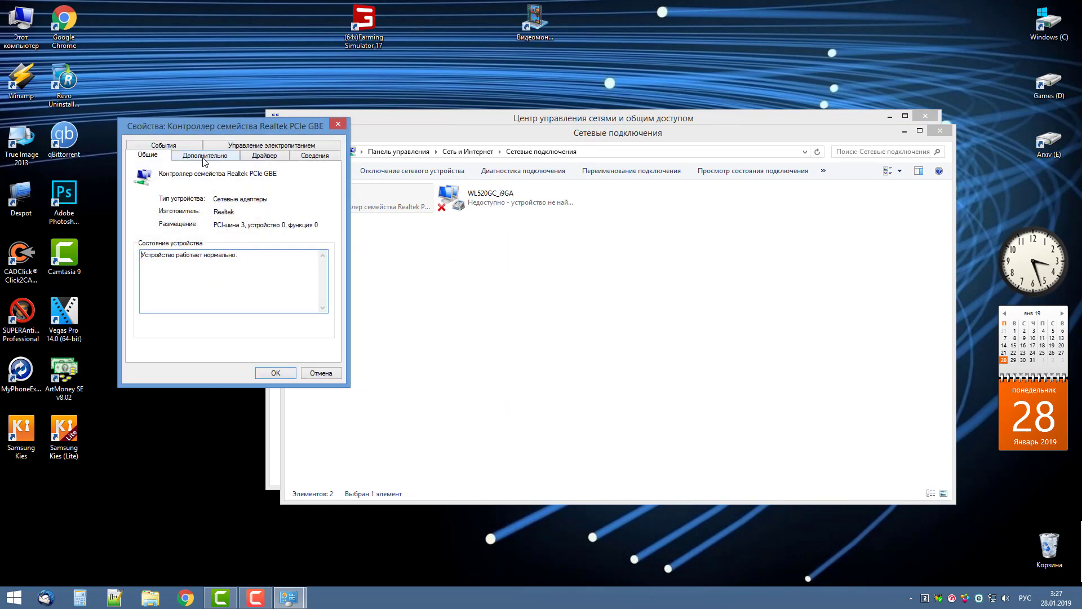
pyautogui.click(204, 160)
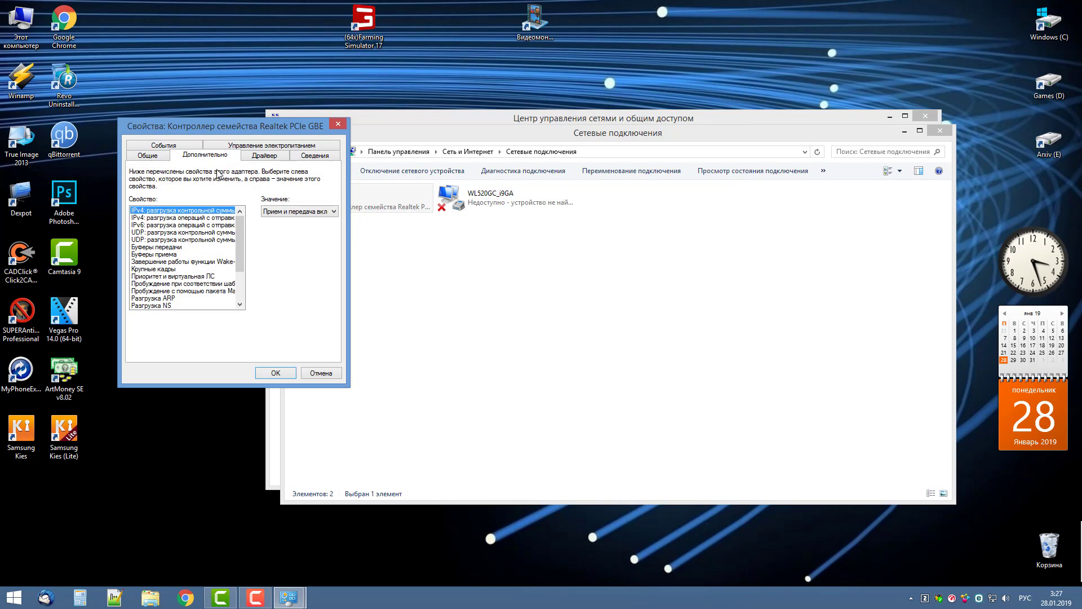
pyautogui.click(321, 374)
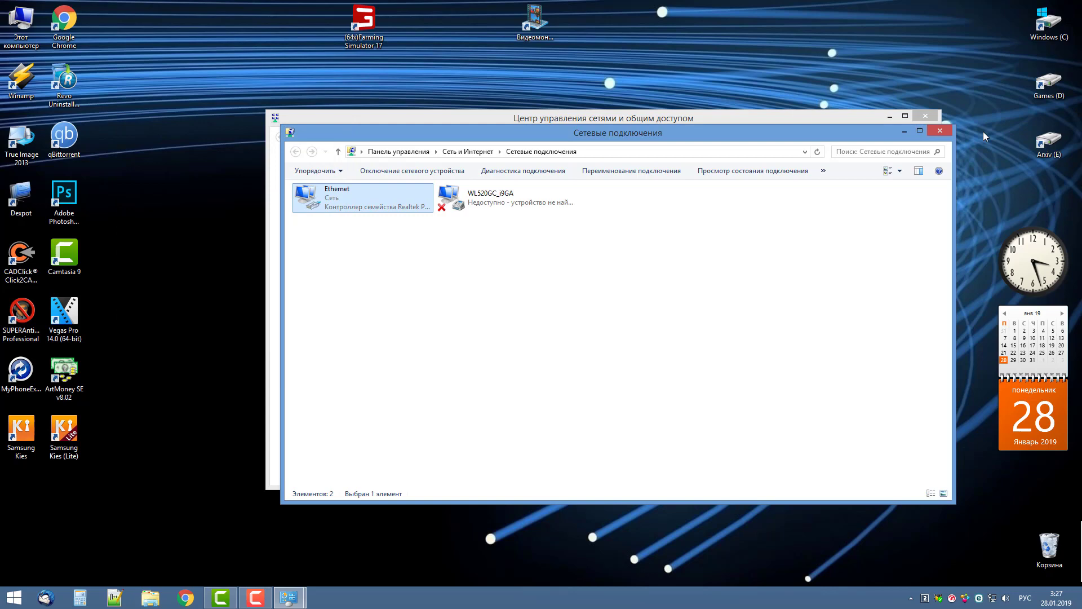
pyautogui.click(939, 131)
pyautogui.click(924, 115)
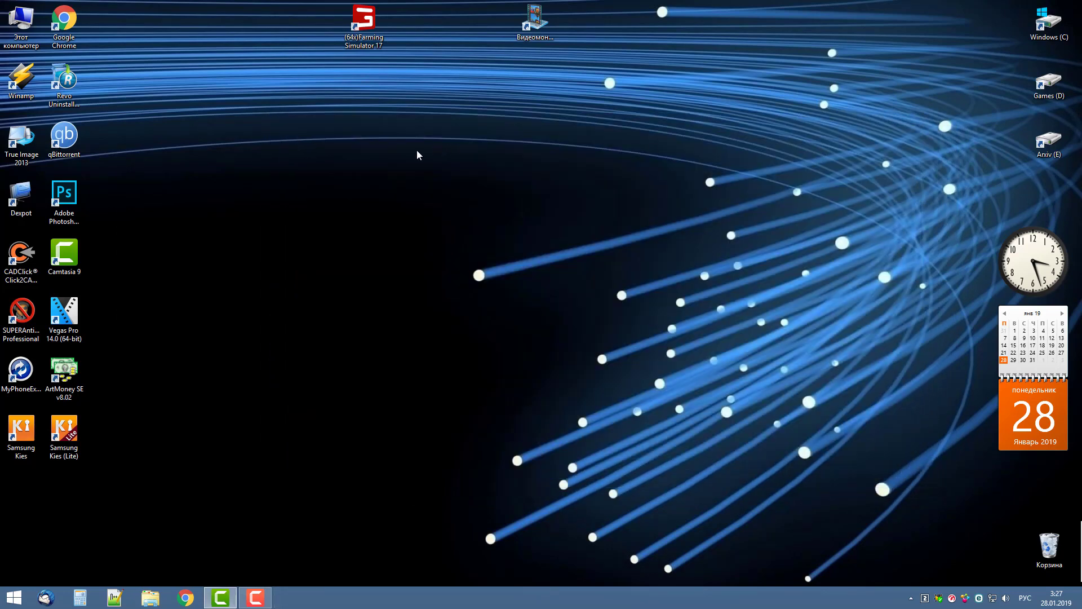
# Step: Open Device Manager within Computer Management for this PC and expand the network adapters category
pyautogui.rightClick(29, 24)
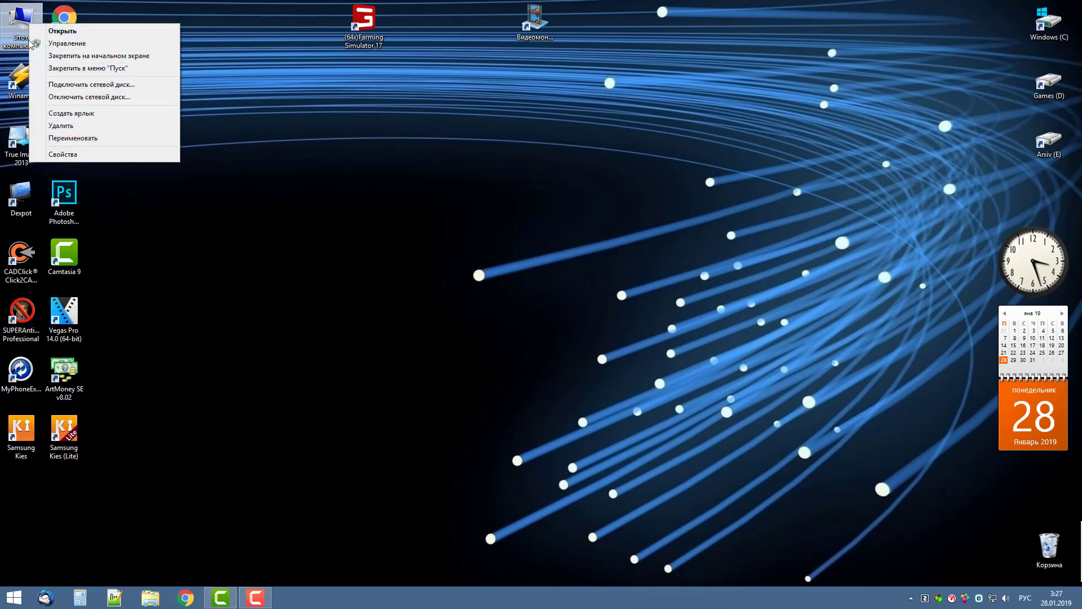
pyautogui.click(79, 46)
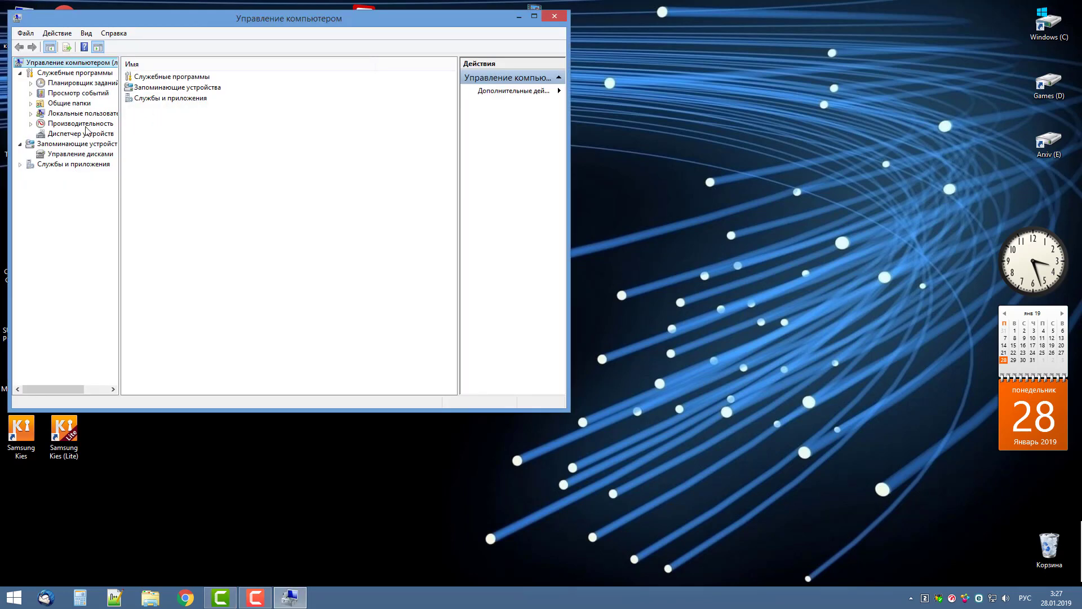
pyautogui.click(83, 136)
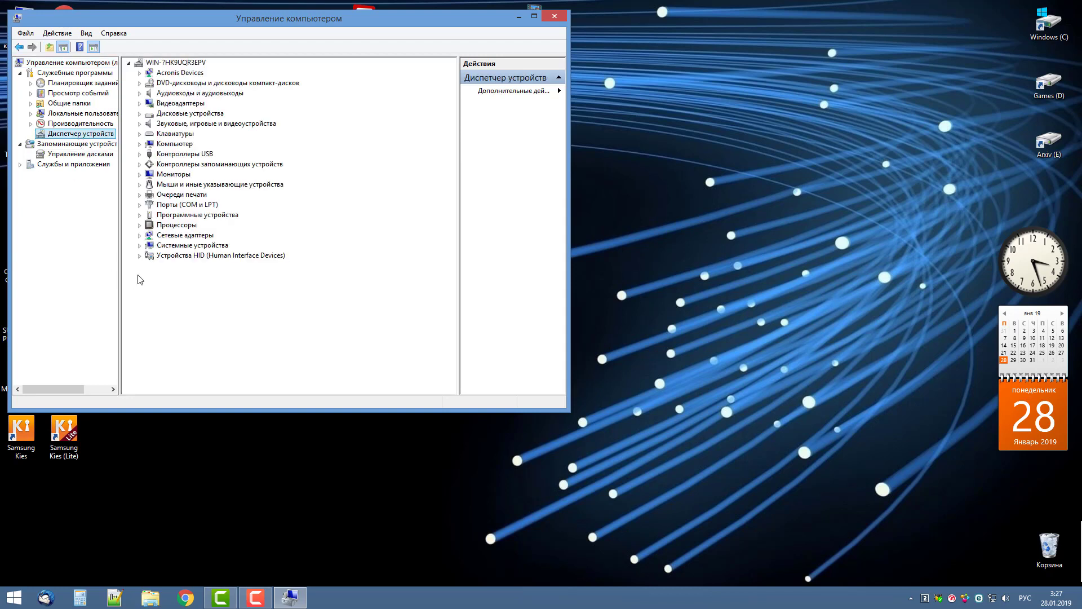
pyautogui.click(140, 235)
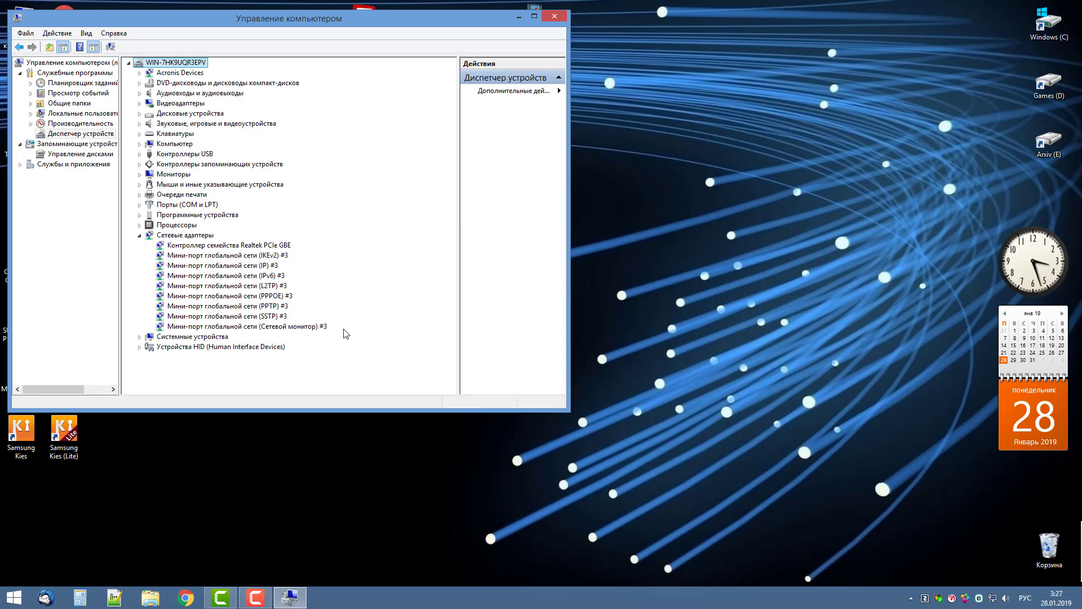
# Step: Open the Realtek PCIe GBE controller's power management properties and switch turning the device off to save energy on and back off
pyautogui.click(231, 248)
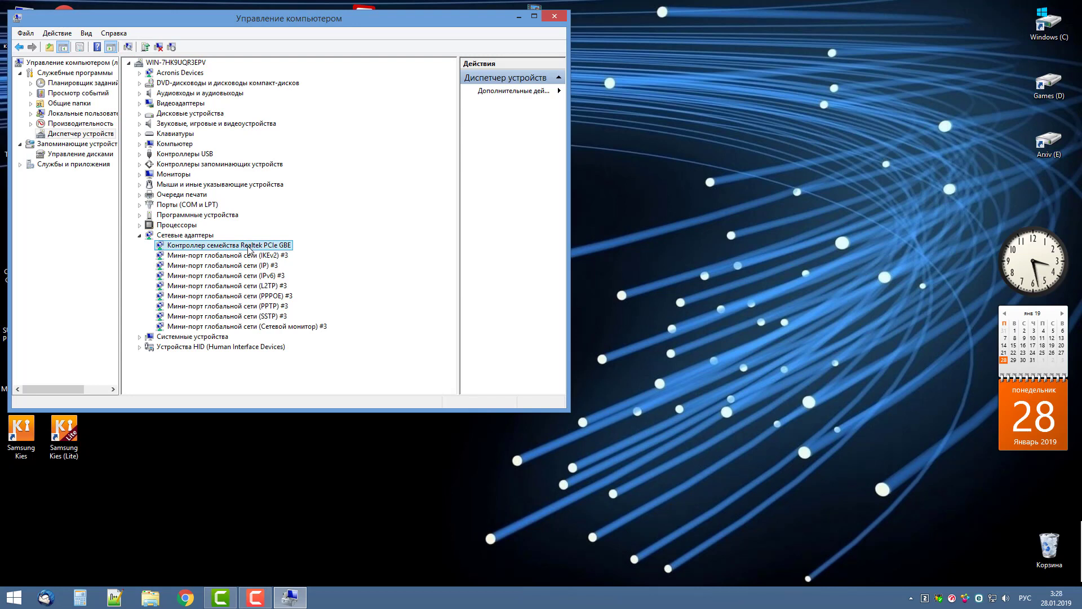
pyautogui.rightClick(250, 249)
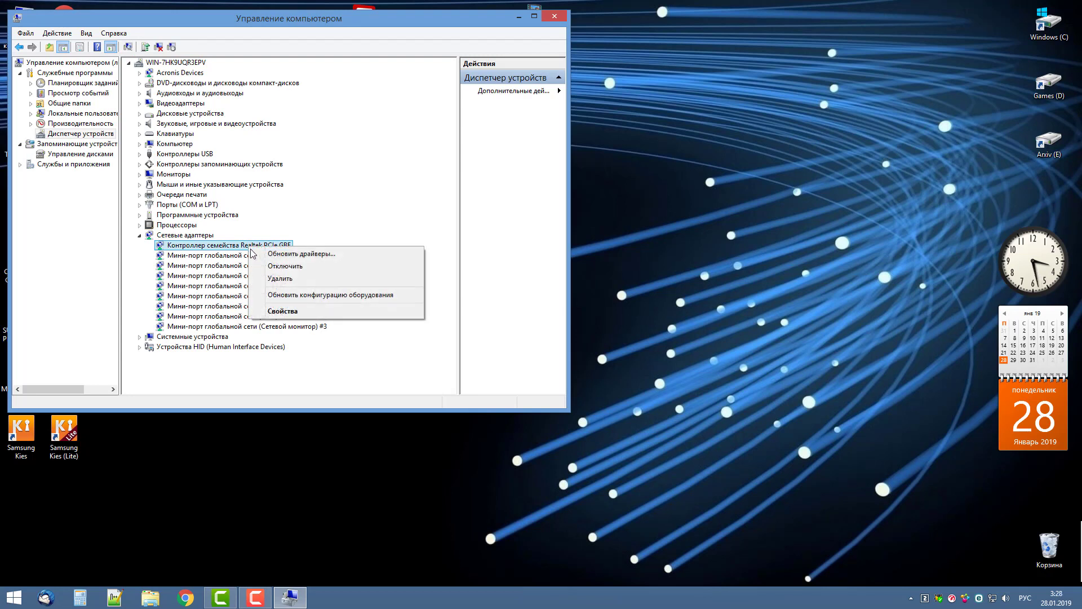
pyautogui.click(282, 313)
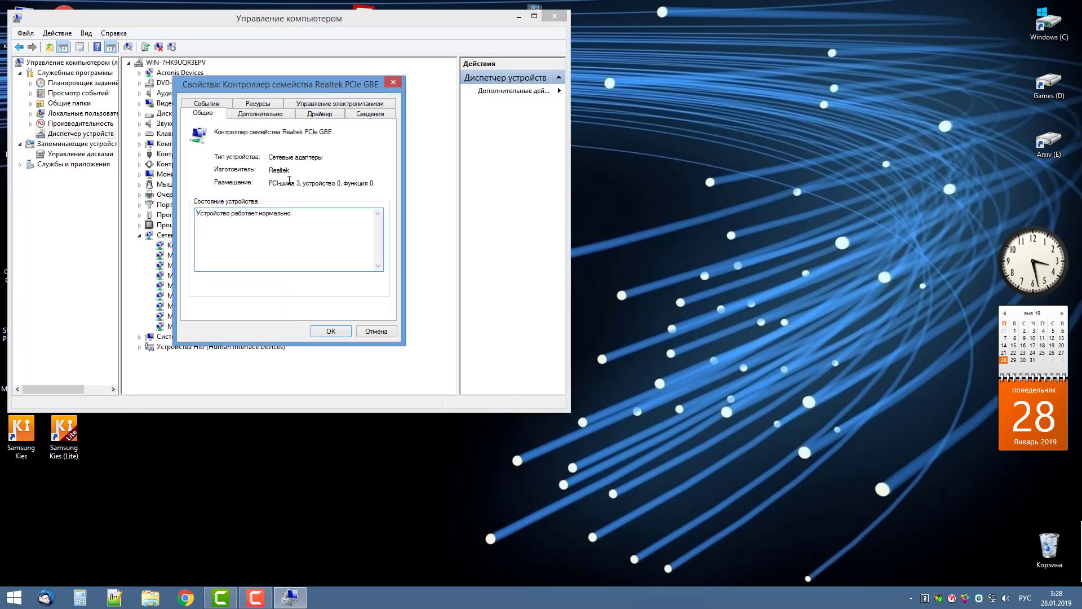
pyautogui.click(322, 106)
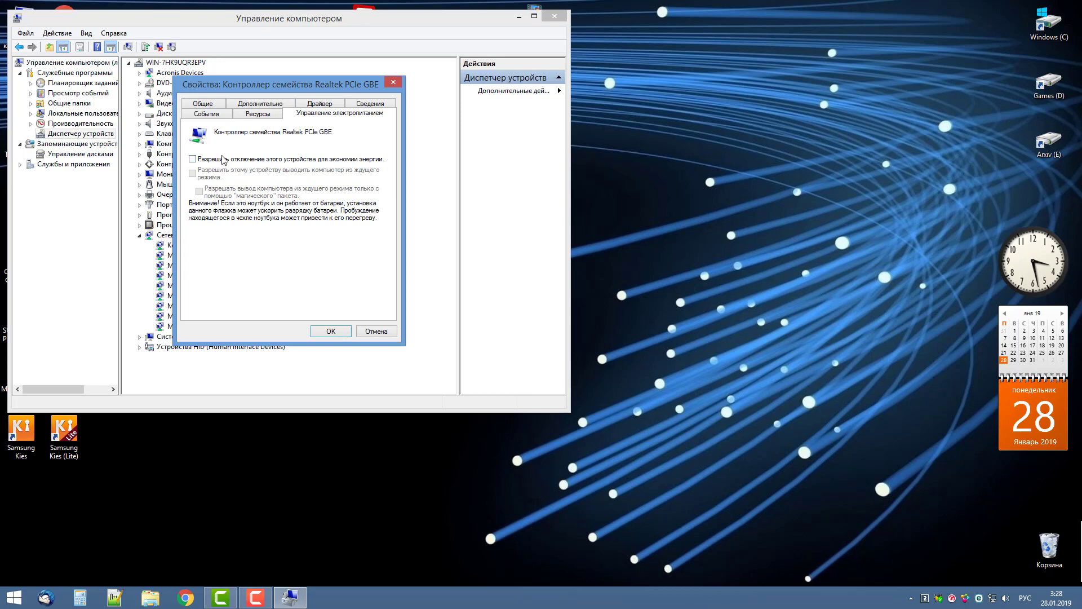
pyautogui.click(192, 160)
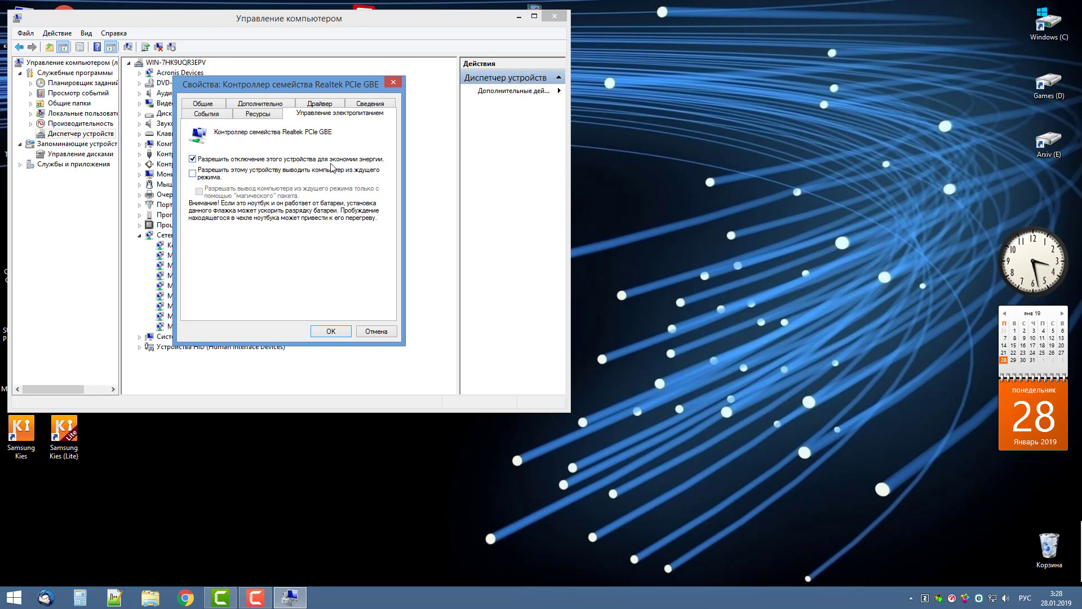
pyautogui.click(195, 160)
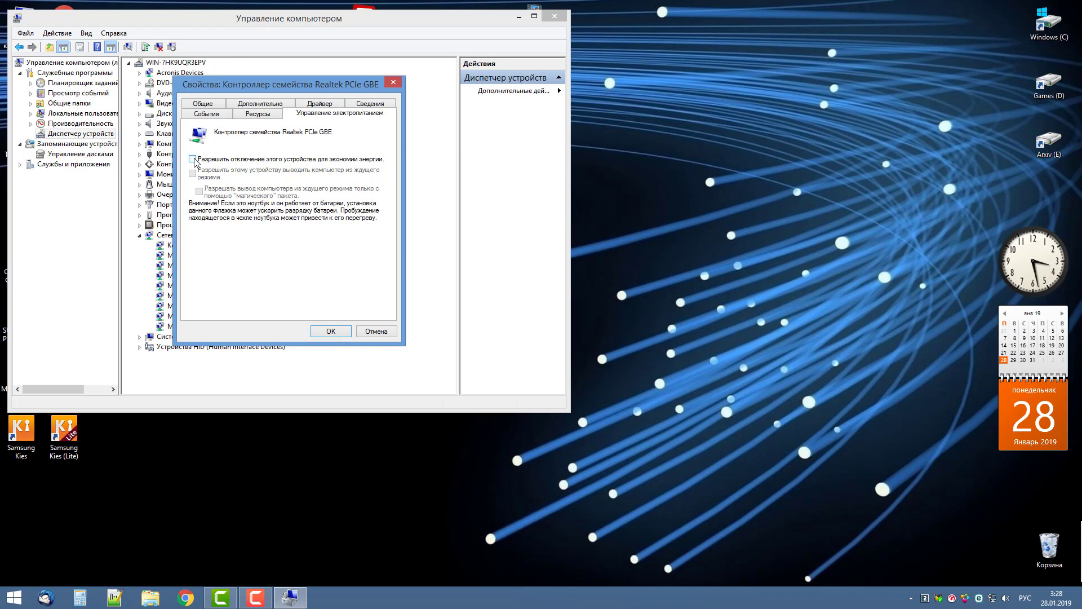
# Step: Check the values of the pattern-match wake and Magic Packet wake properties in the Realtek adapter's advanced settings
pyautogui.click(261, 104)
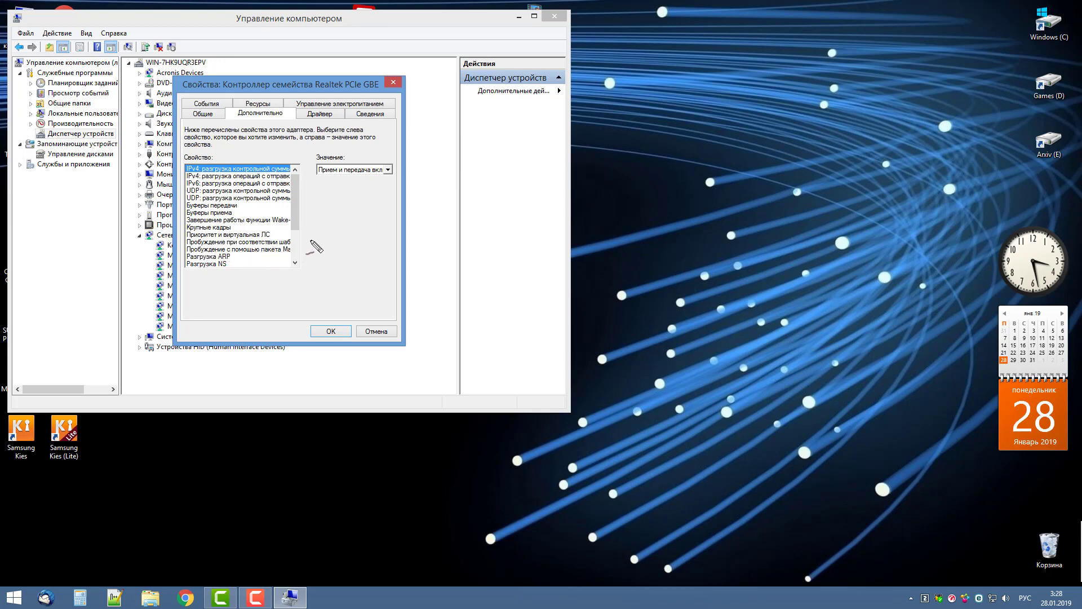
pyautogui.moveTo(311, 239)
pyautogui.mouseDown()
pyautogui.moveTo(179, 235)
pyautogui.moveTo(242, 255)
pyautogui.moveTo(312, 242)
pyautogui.mouseUp()
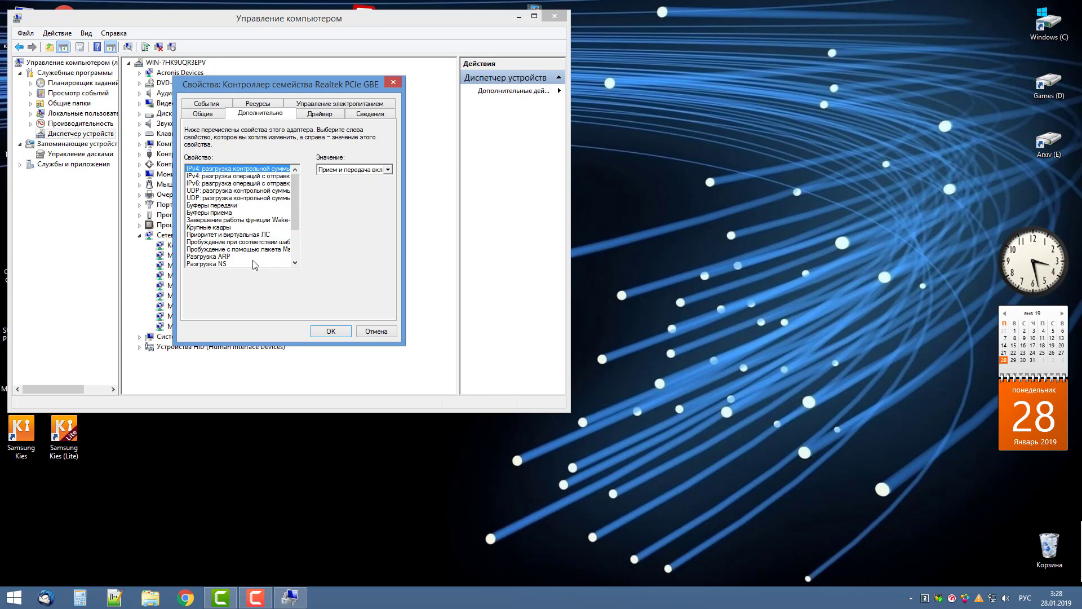
pyautogui.click(238, 241)
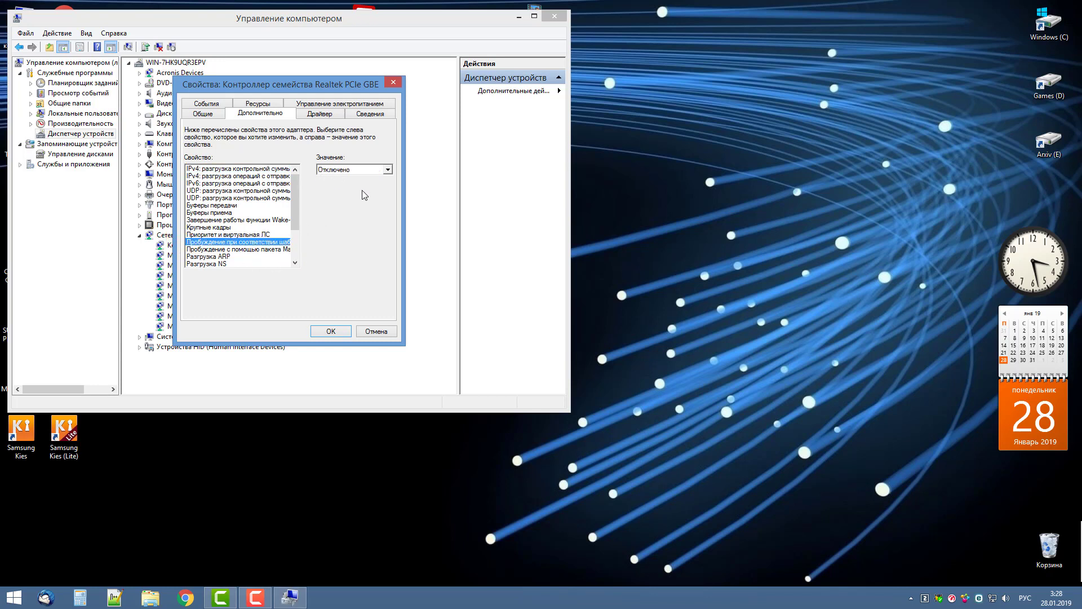
pyautogui.moveTo(373, 151)
pyautogui.mouseDown()
pyautogui.moveTo(317, 190)
pyautogui.moveTo(419, 164)
pyautogui.mouseUp()
pyautogui.click(254, 249)
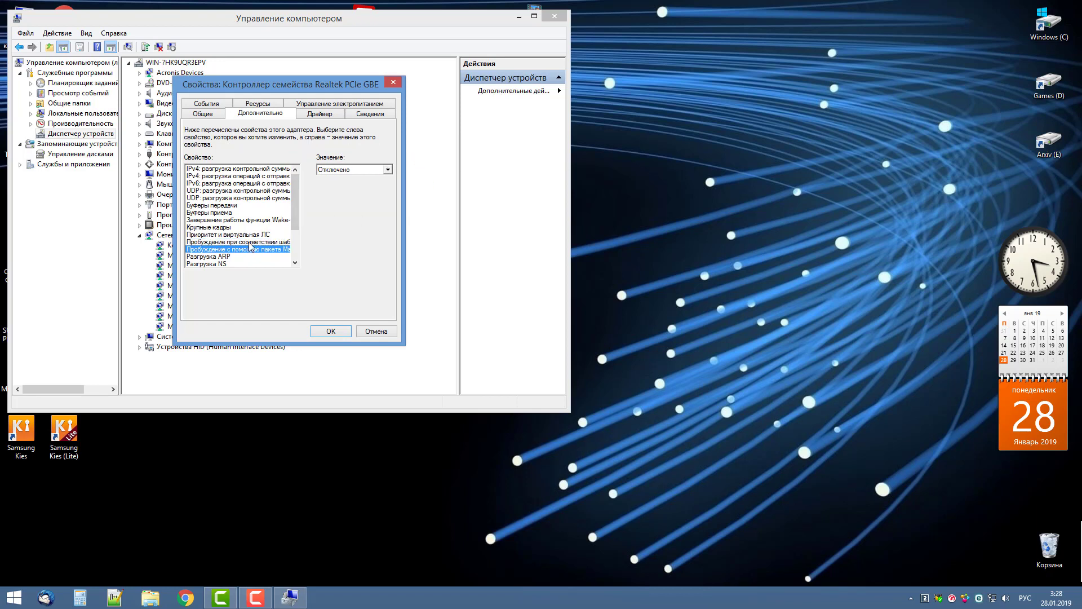
pyautogui.click(252, 242)
pyautogui.click(251, 251)
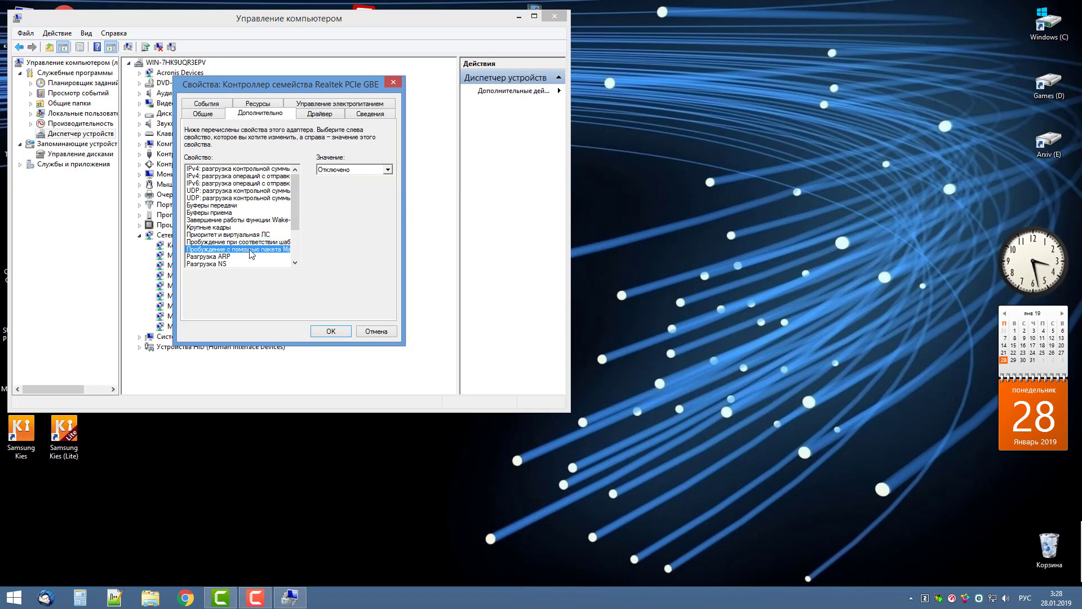